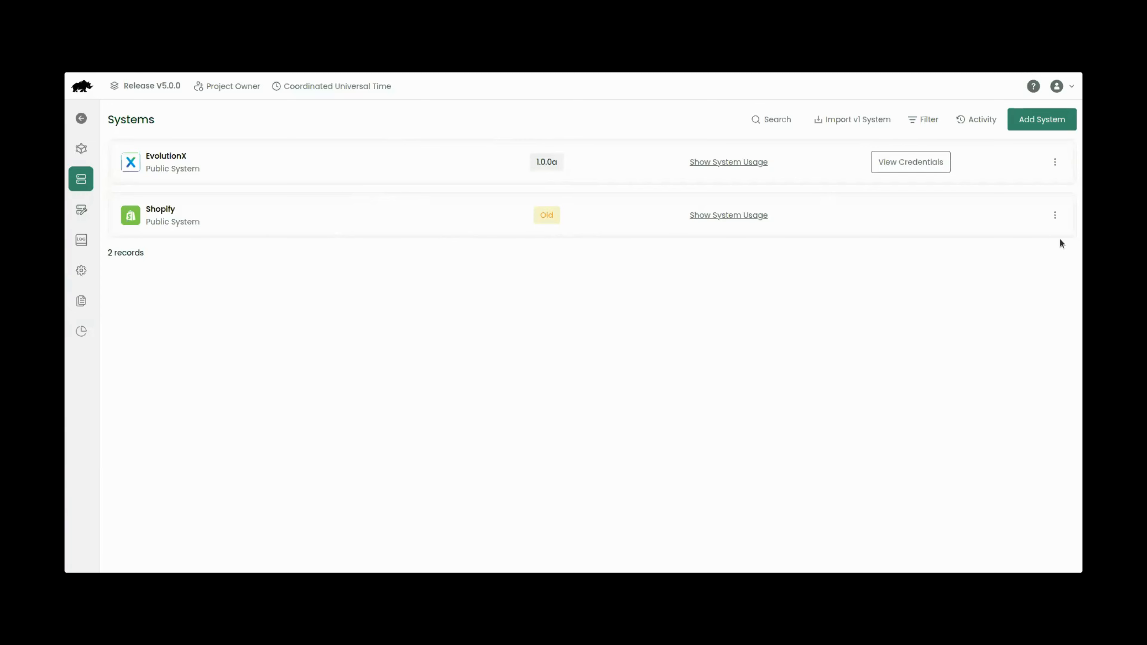
Step: Open the Shopify system's public APIs, start a new API entry, then discard it unsaved
click(1055, 214)
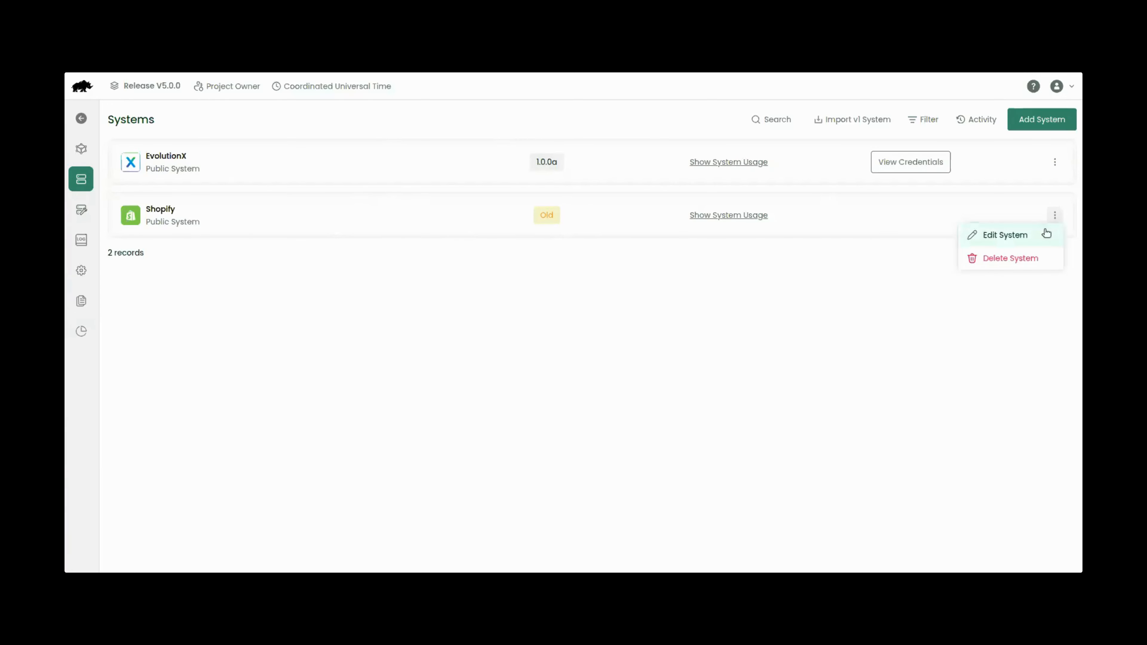
click(1029, 238)
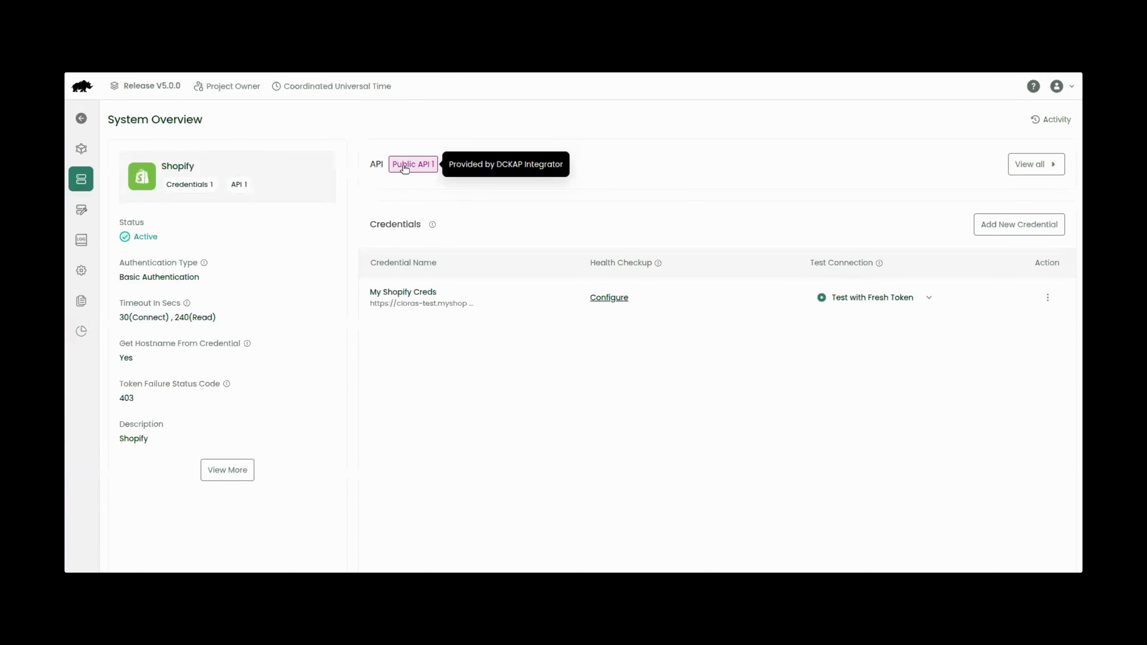
click(404, 166)
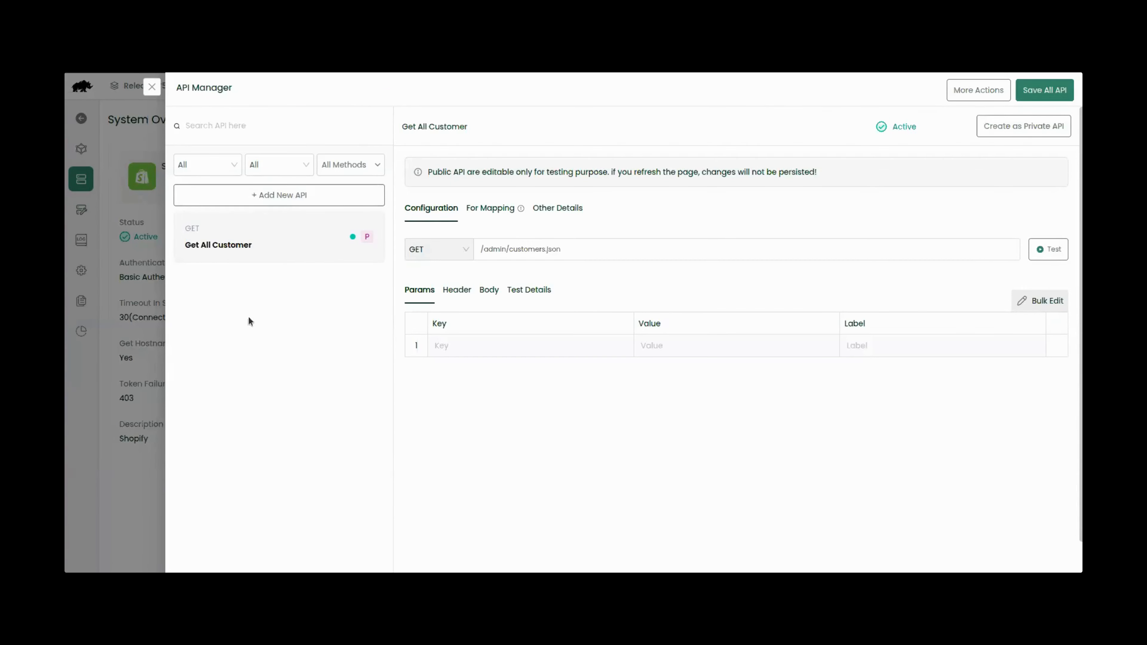
click(279, 199)
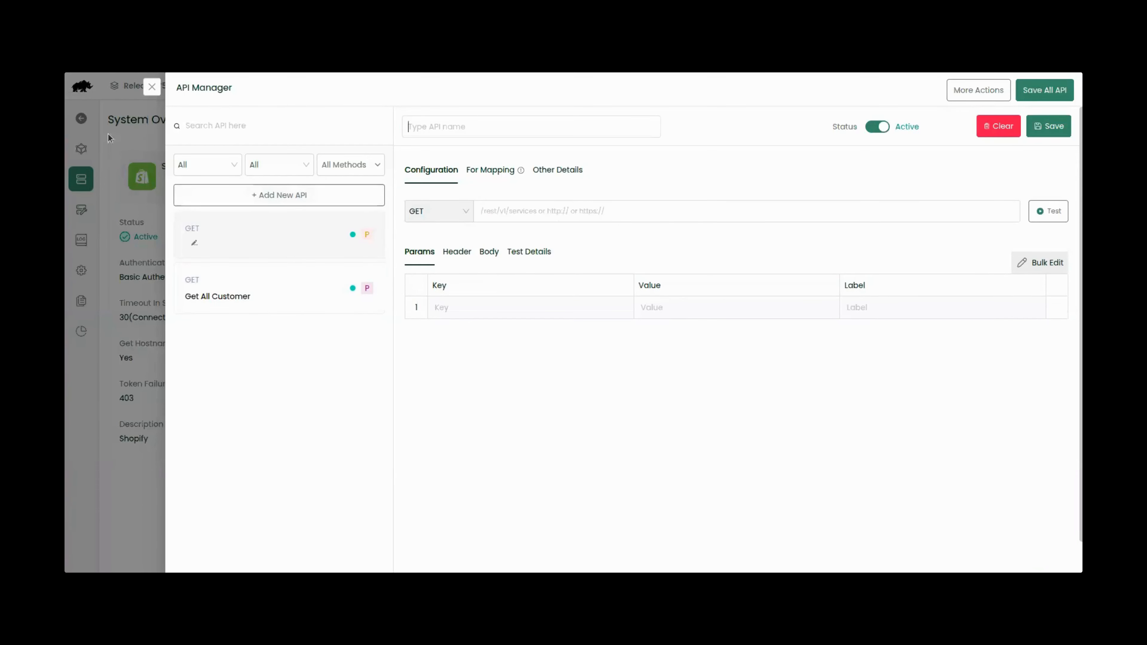
click(144, 87)
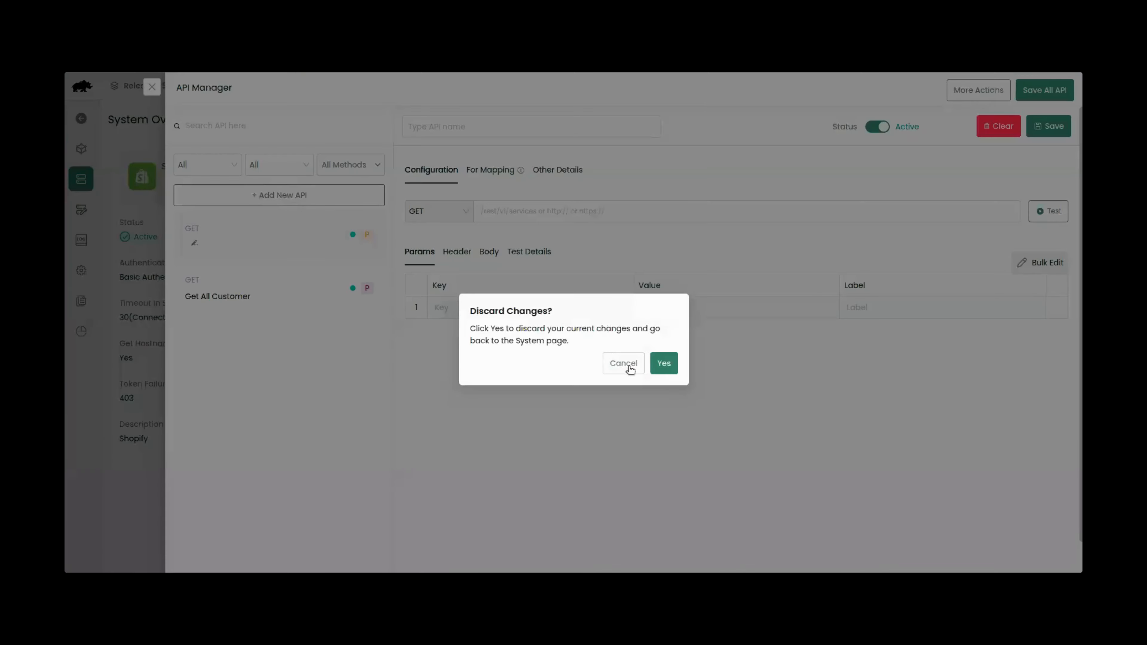
click(663, 364)
Step: Start a second new Shopify API entry and discard it as well
click(472, 164)
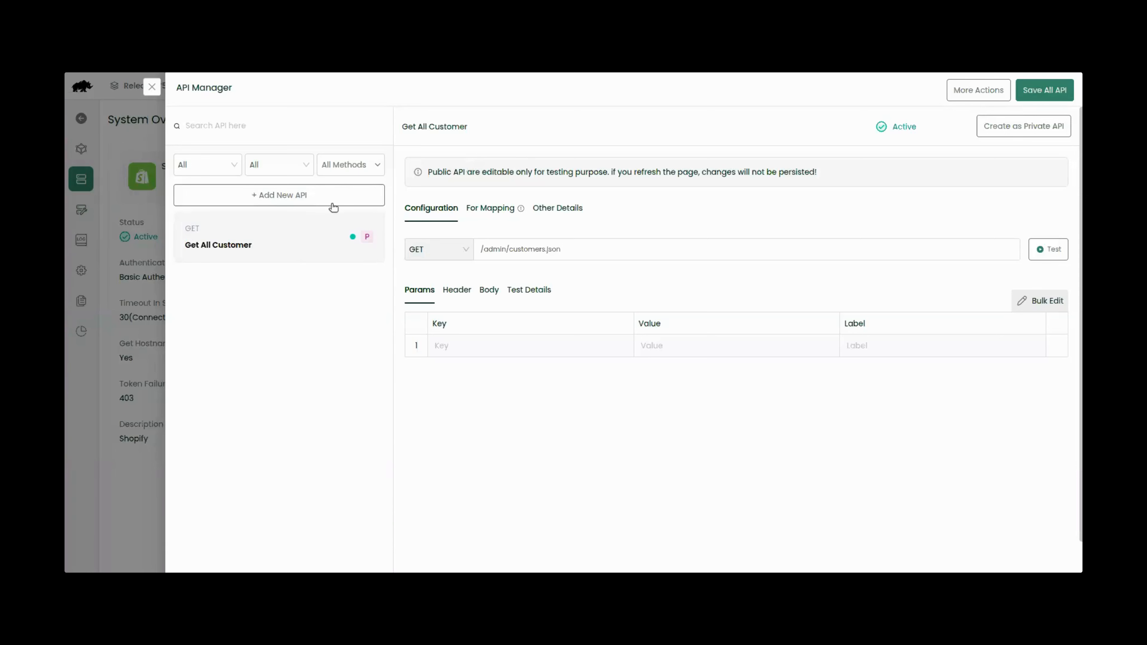
click(282, 199)
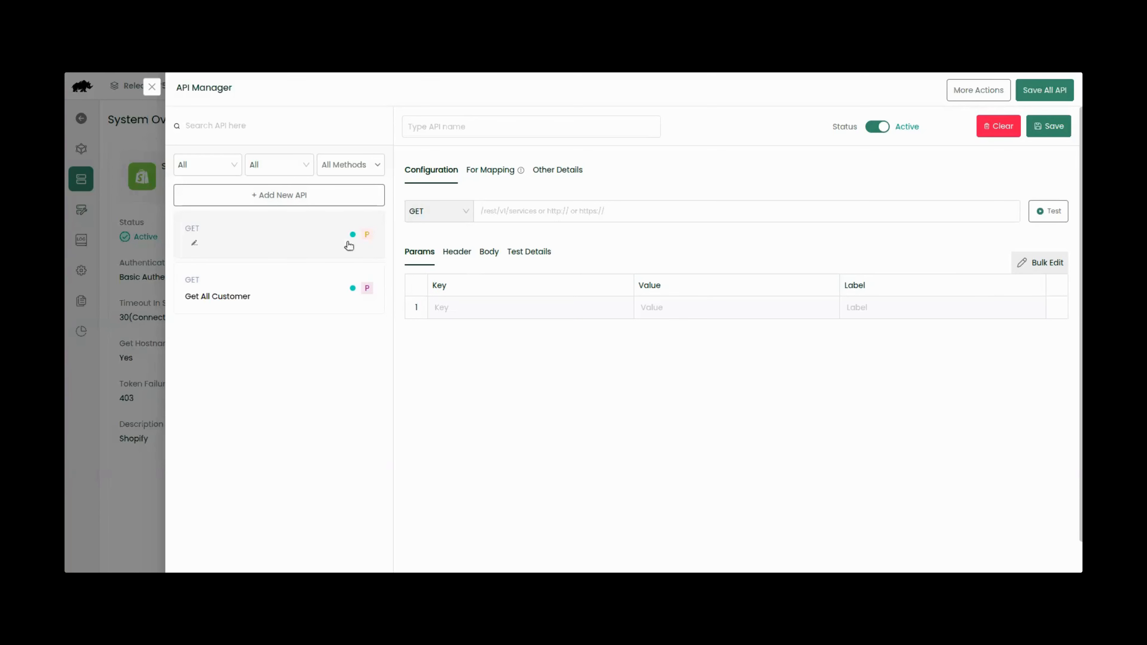
click(152, 88)
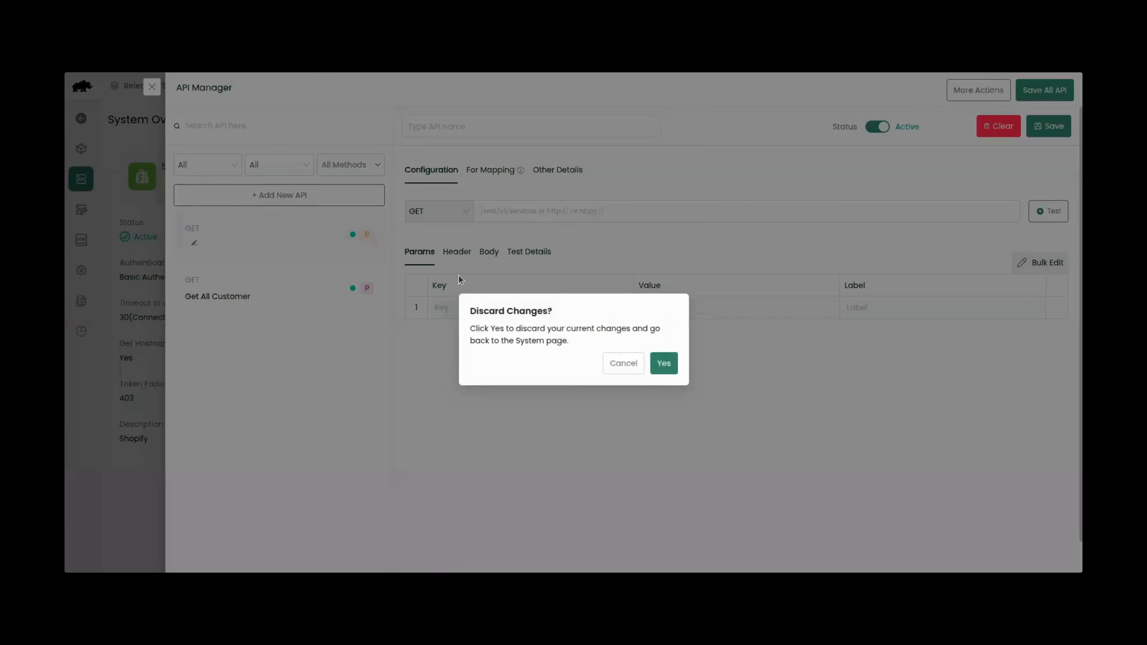
click(663, 368)
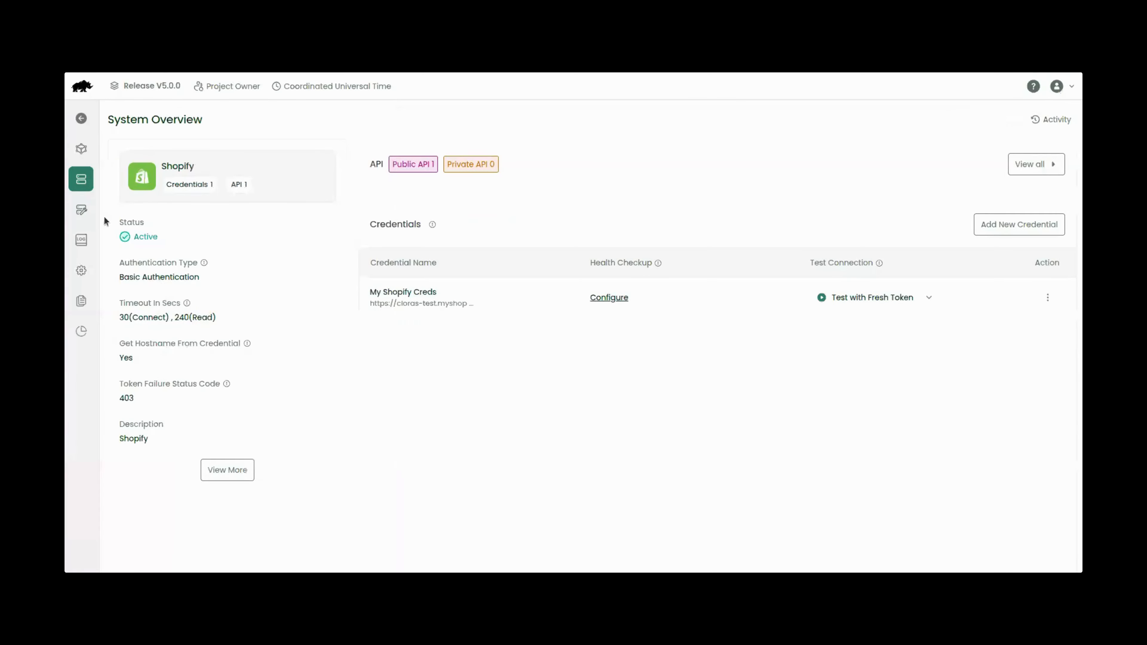
Step: Open EvolutionX's 58-API list and start a blank new GET API, focusing its URL field
click(79, 178)
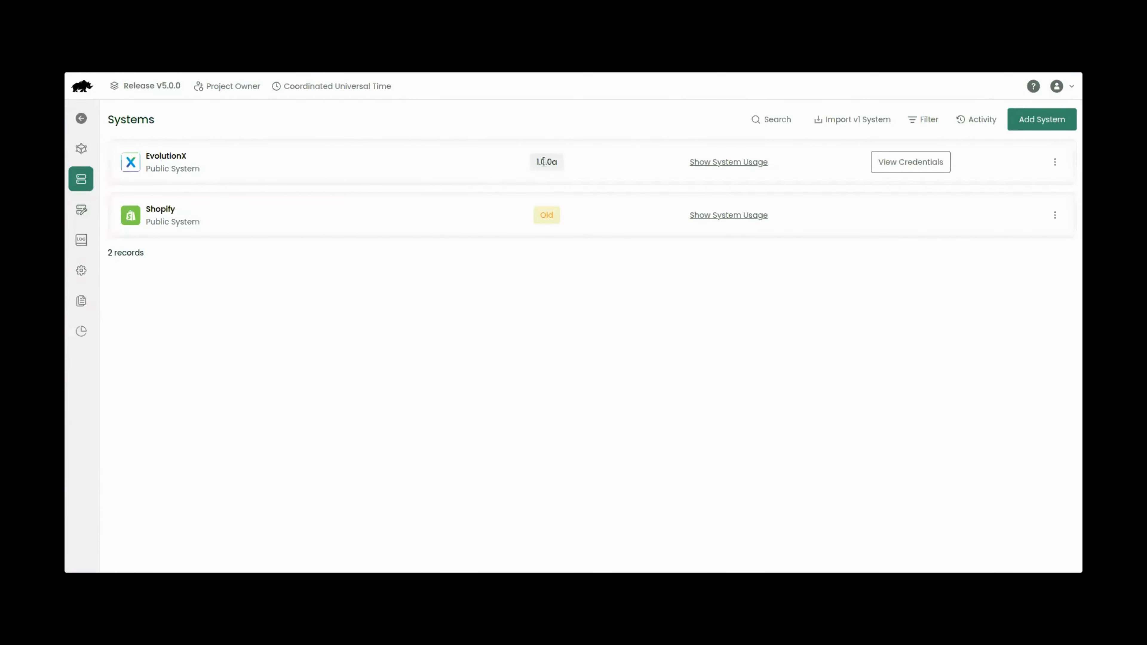
click(1055, 161)
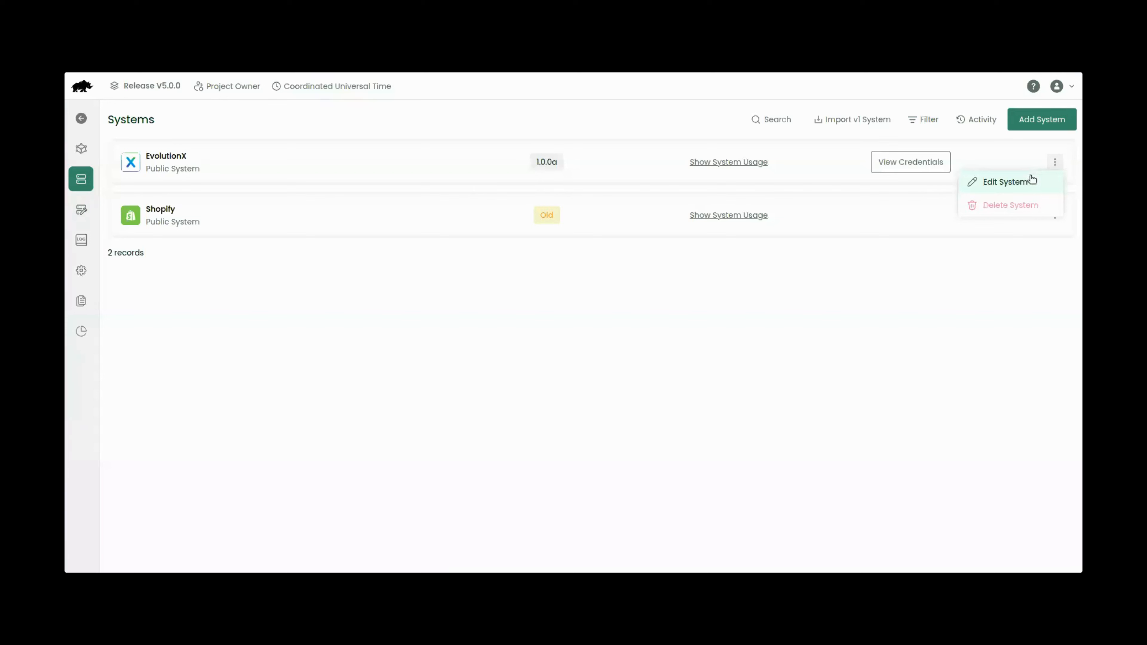
click(1025, 183)
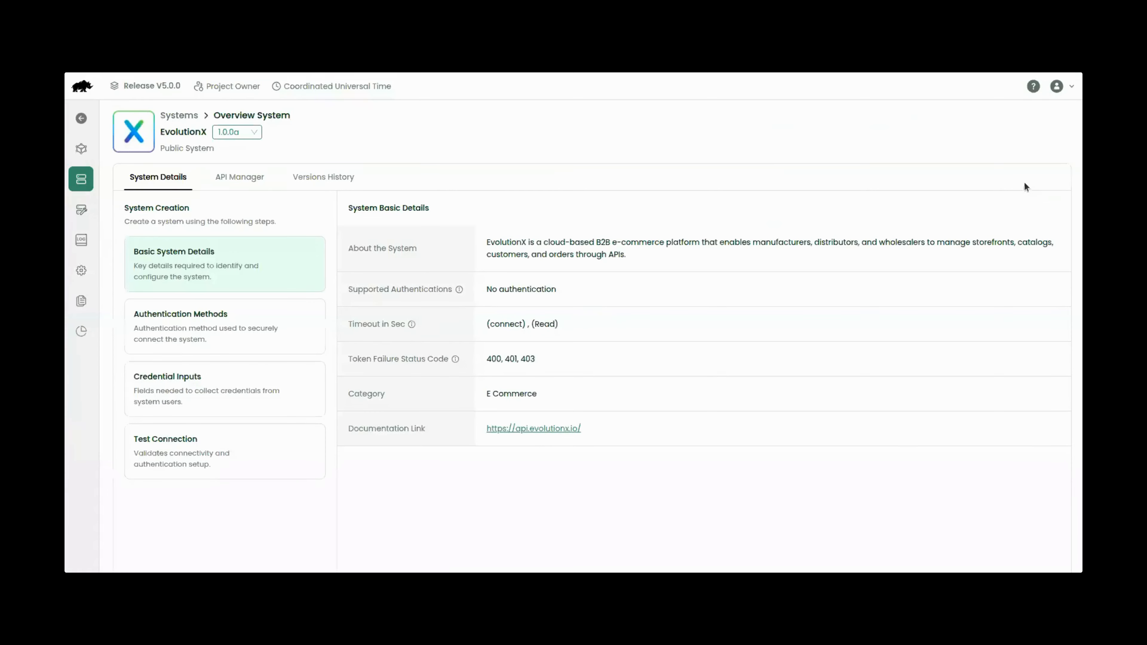
click(248, 181)
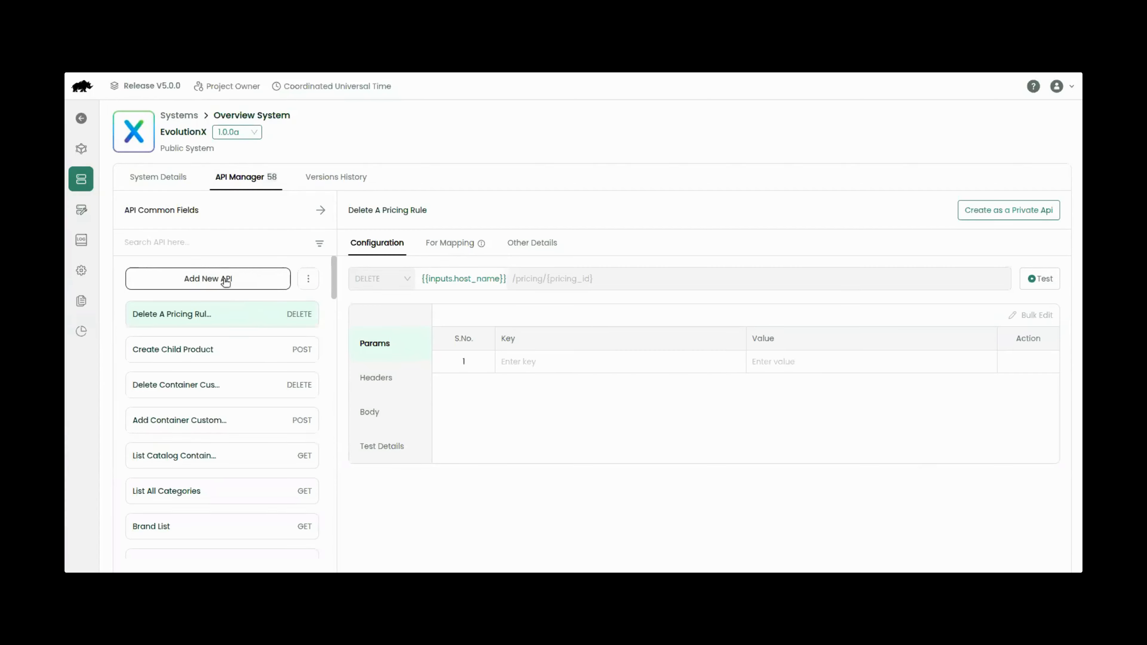
click(225, 278)
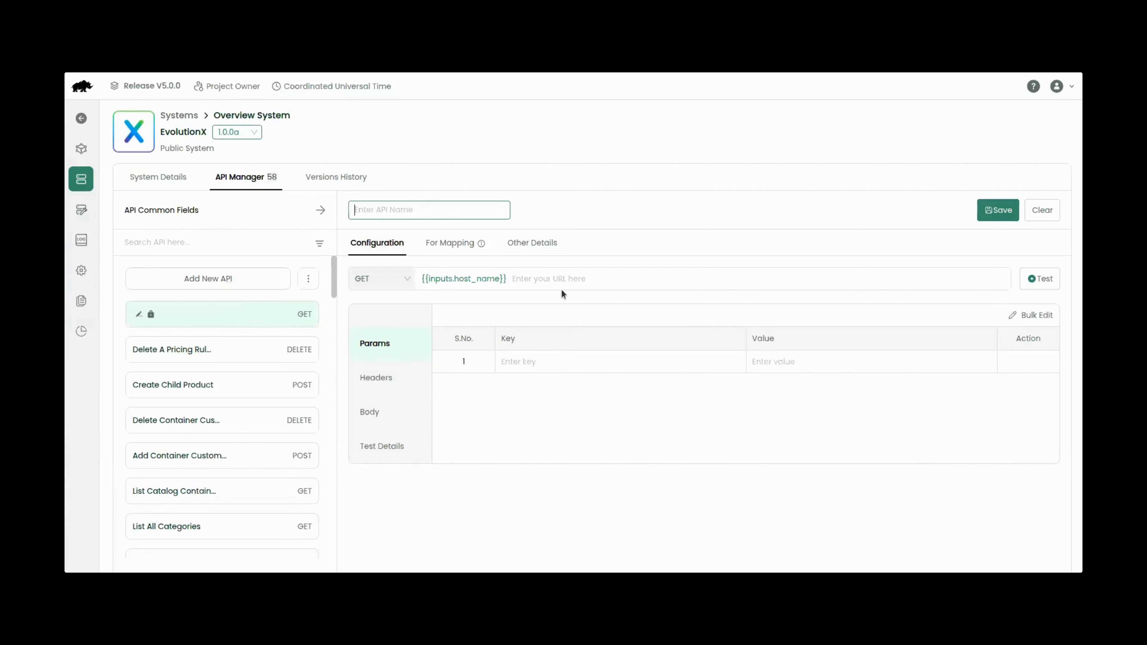
click(517, 286)
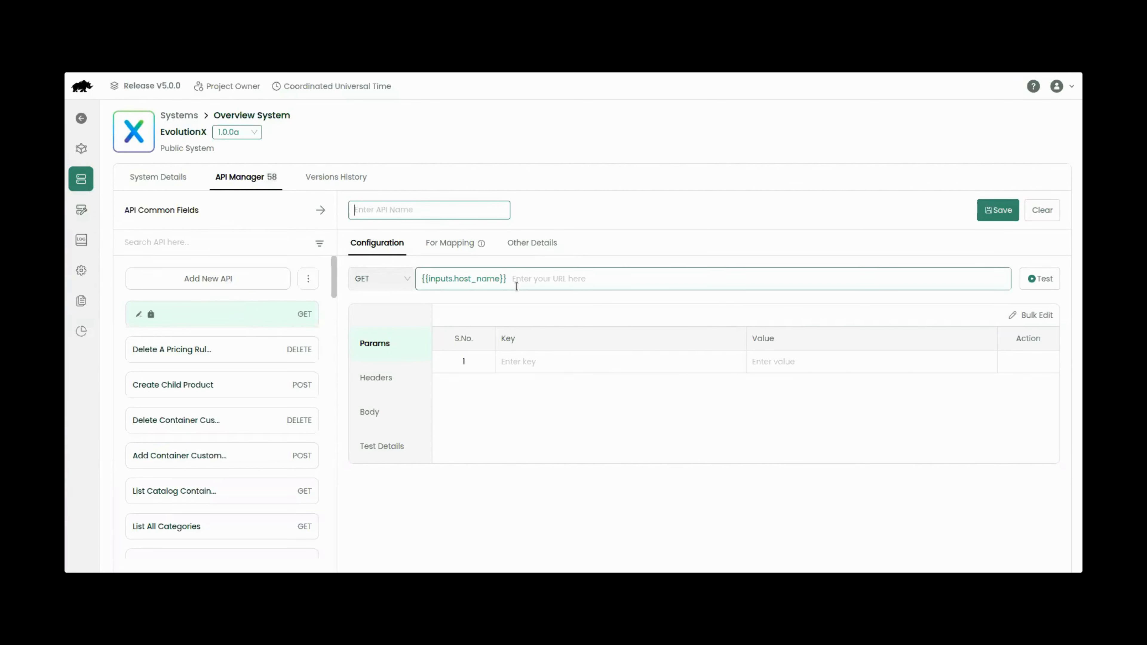
Step: Leave the EvolutionX API unsaved and show System Builder's two private systems
click(85, 186)
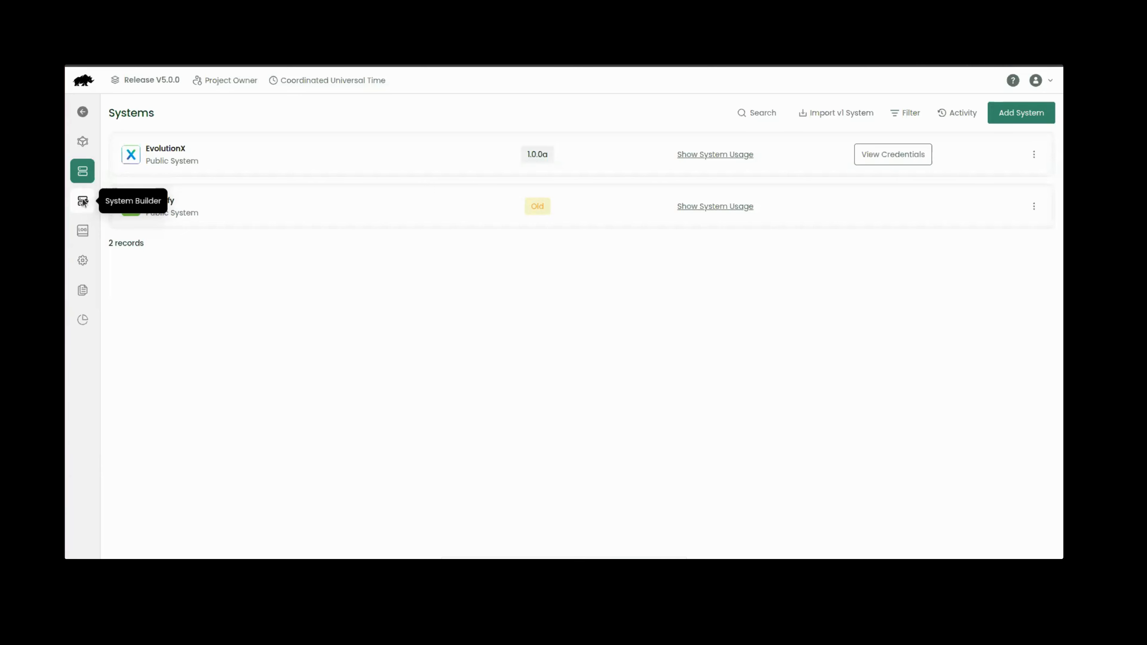
click(83, 200)
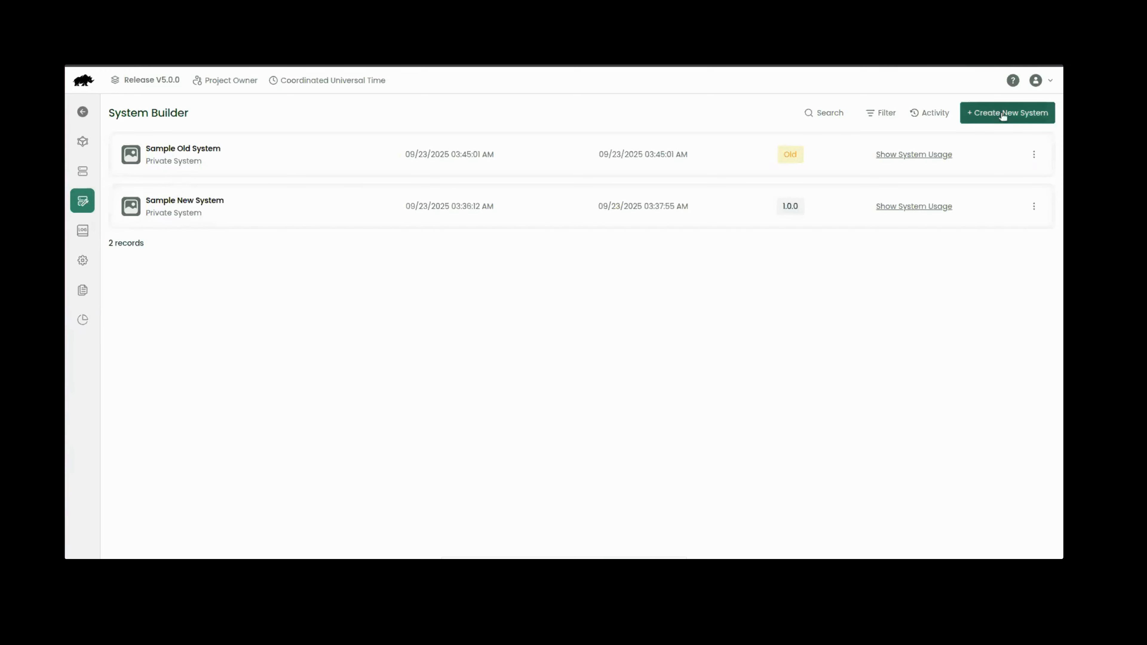
Step: Create a new private system named 'OpenAI' in the Others category
click(971, 116)
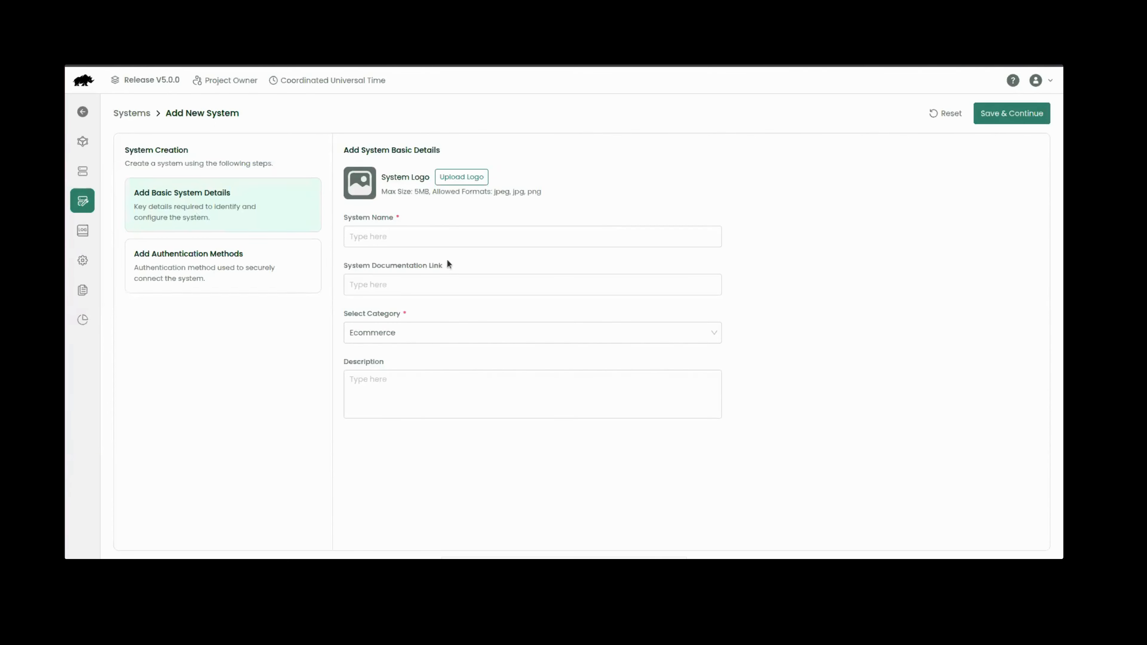
click(450, 274)
click(470, 242)
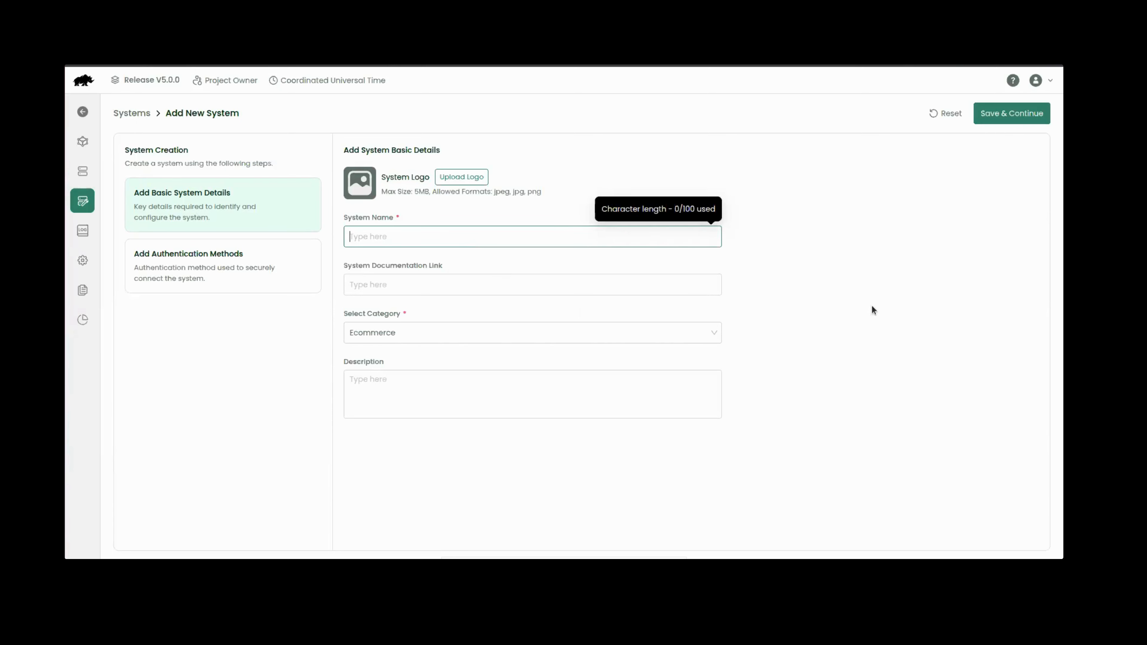
text(OpenAI)
click(445, 338)
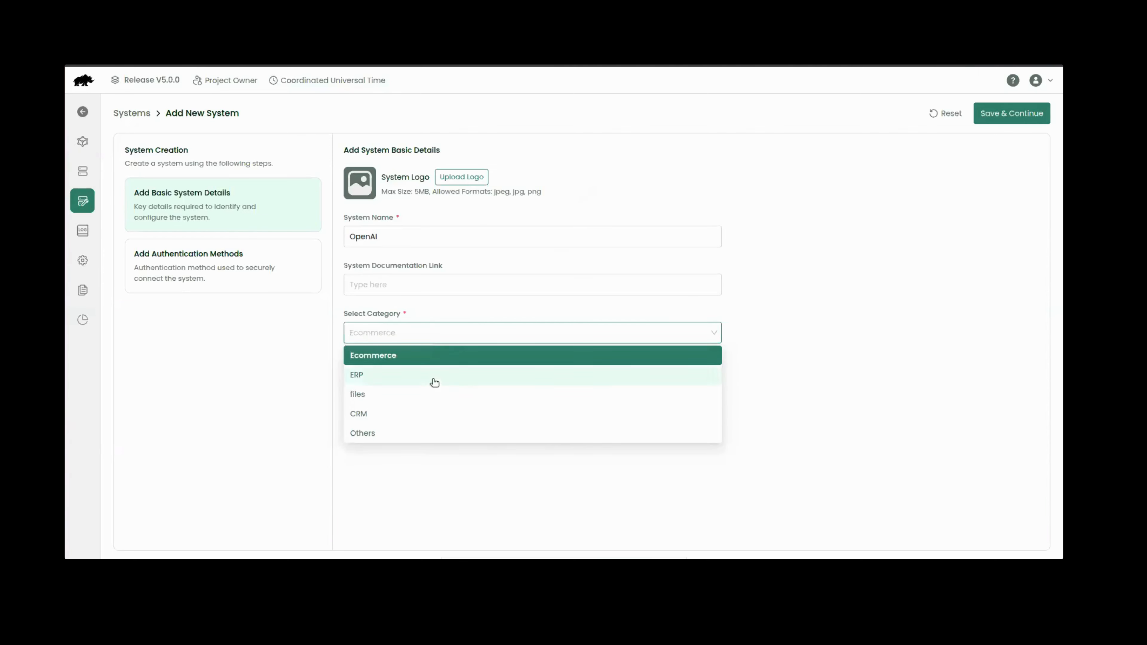
click(431, 440)
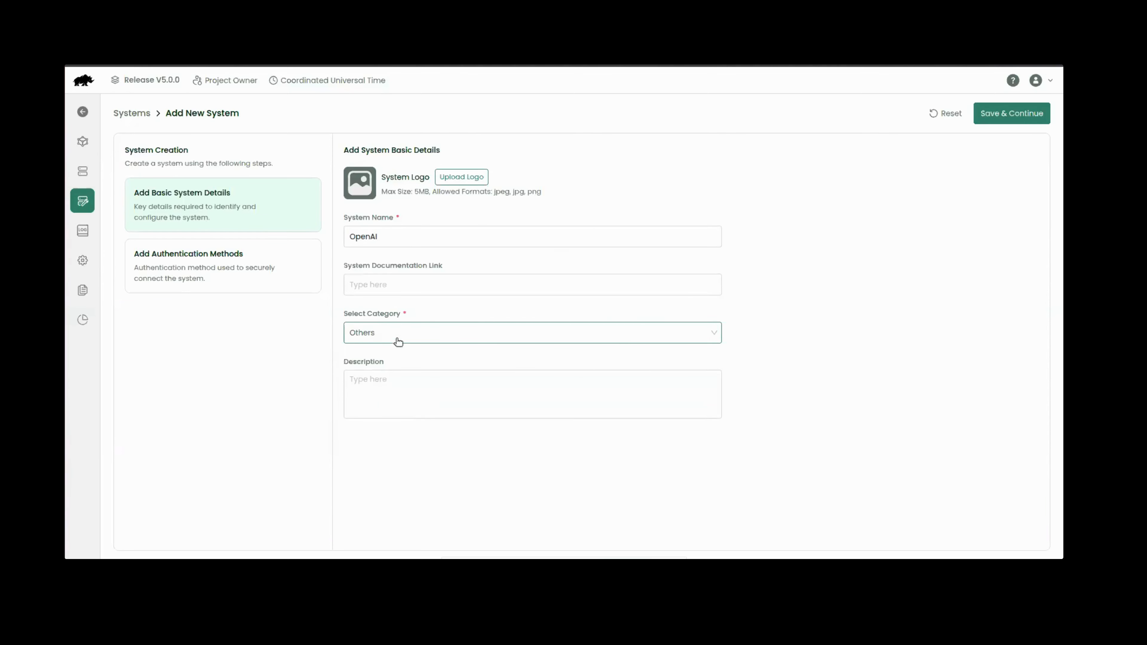
Step: Paste the OpenAI API reference URL as the documentation link and continue to authentication
click(398, 288)
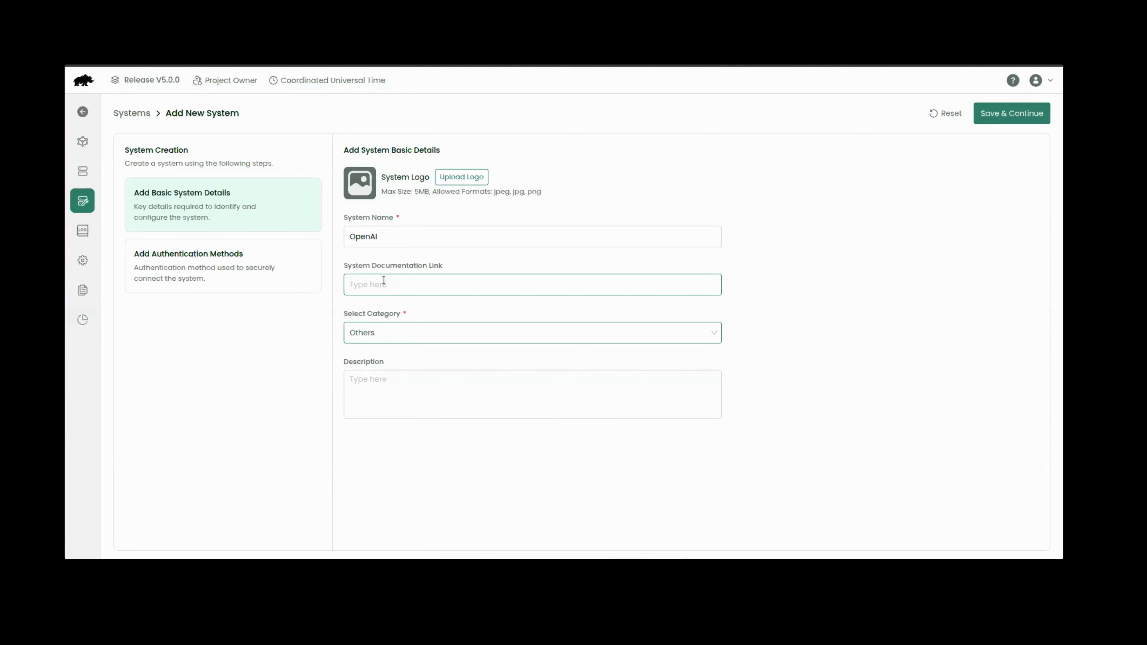
click(358, 65)
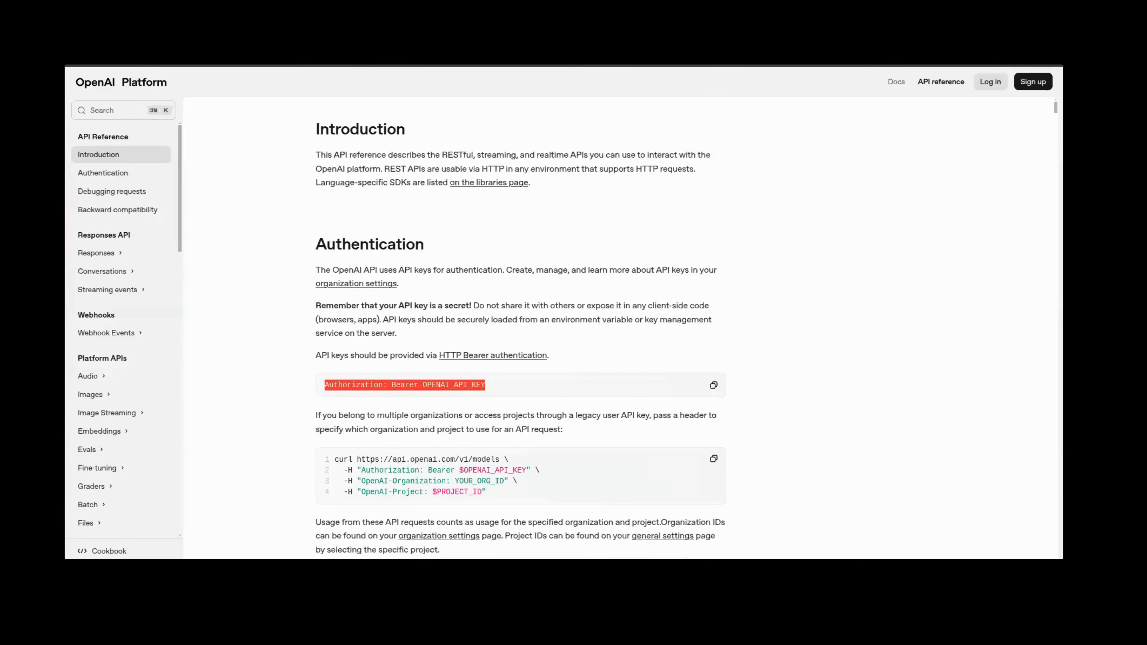
click(271, 66)
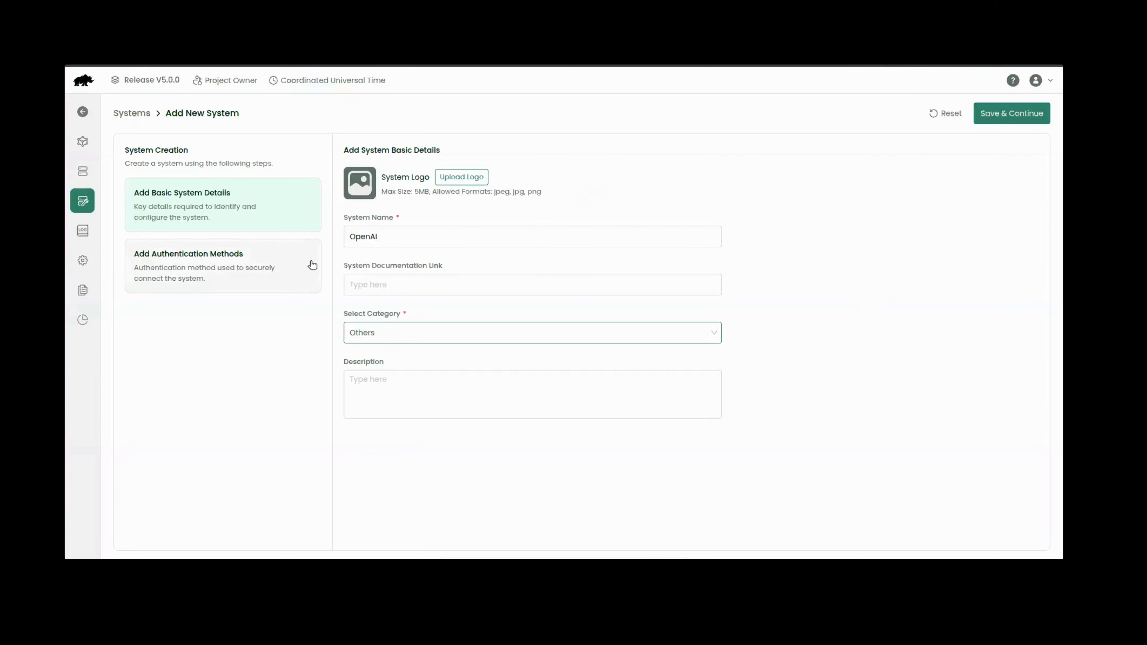
click(435, 289)
text(https://platform.openai.com/docs/api-reference/introduction)
click(482, 383)
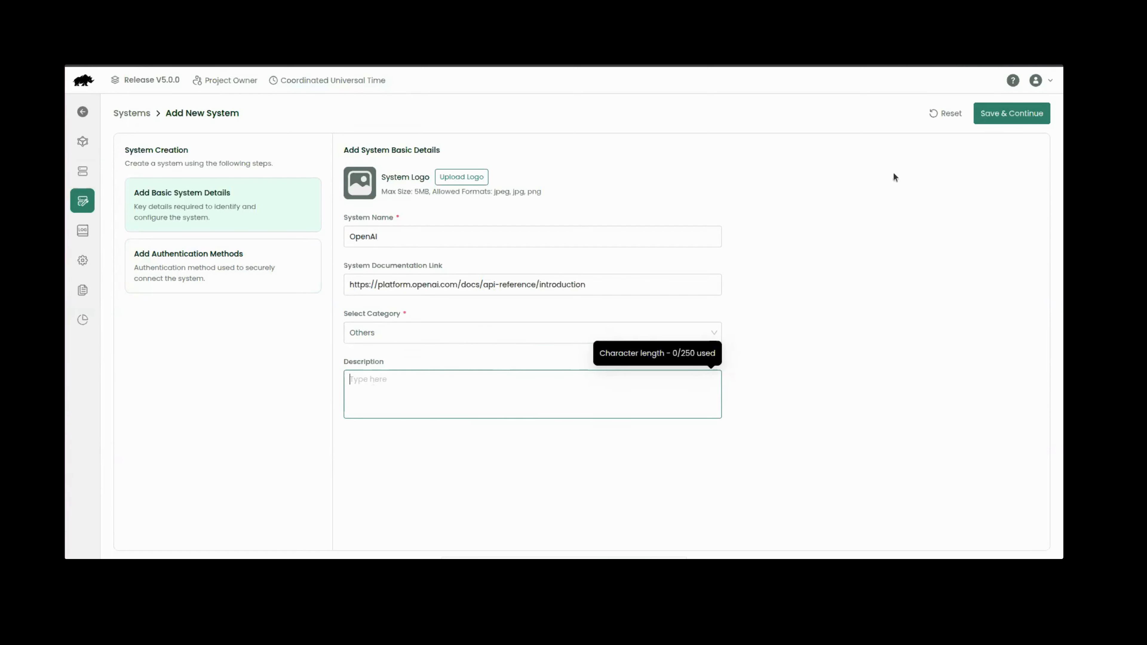
click(178, 256)
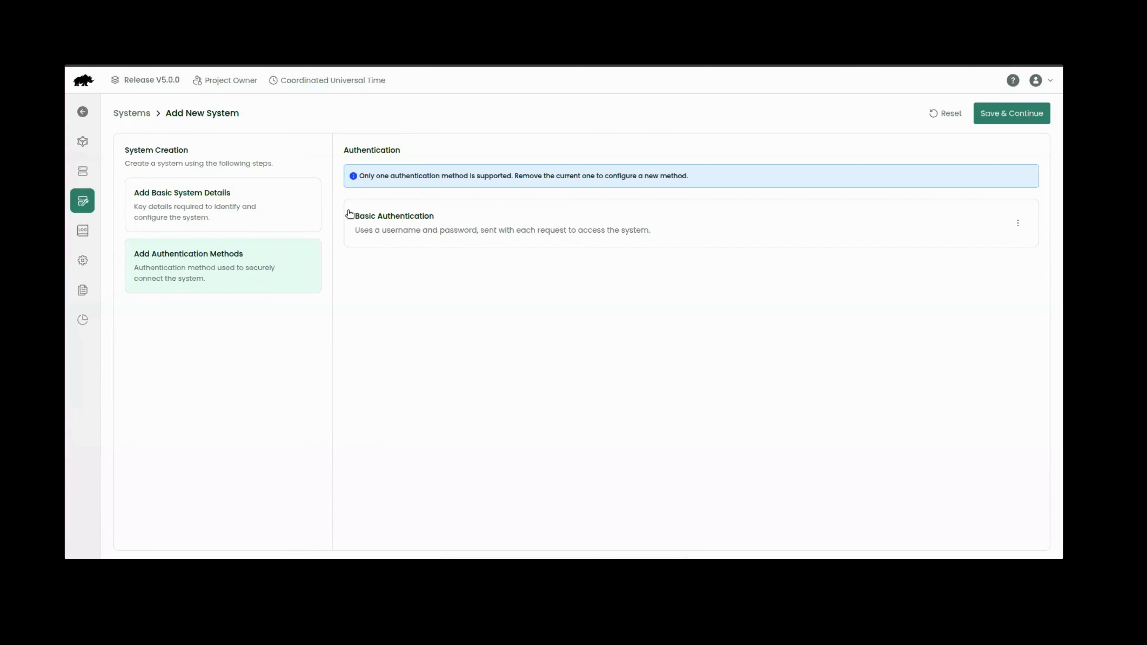
Step: Delete Basic Authentication from OpenAI and list the five authentication methods available to add
click(1018, 223)
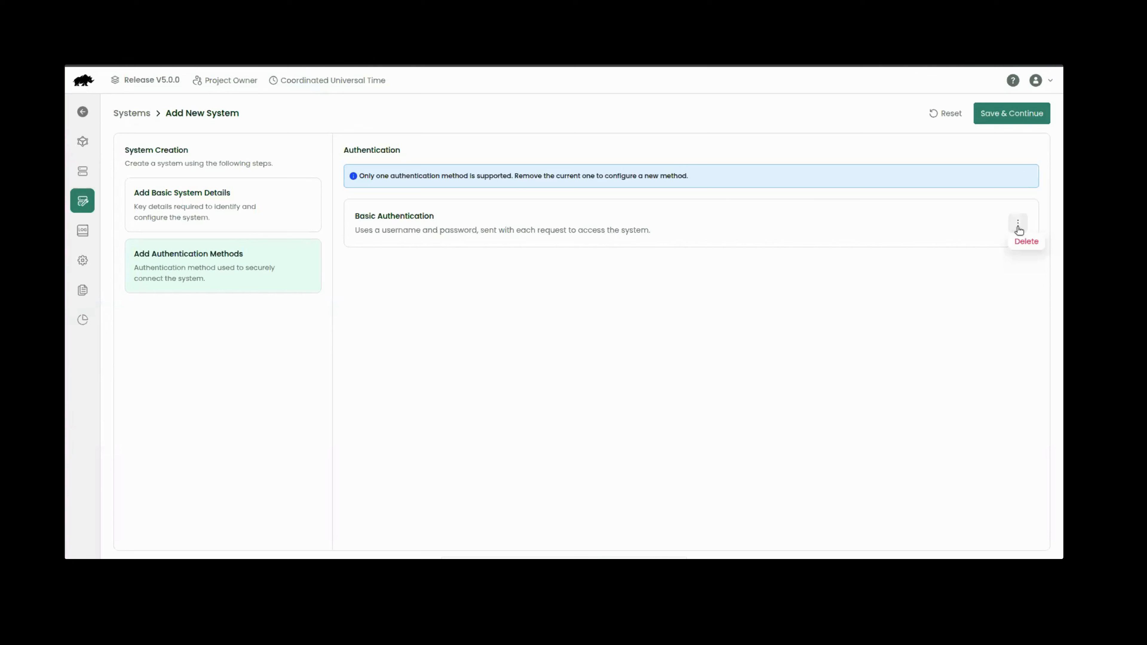
click(1026, 241)
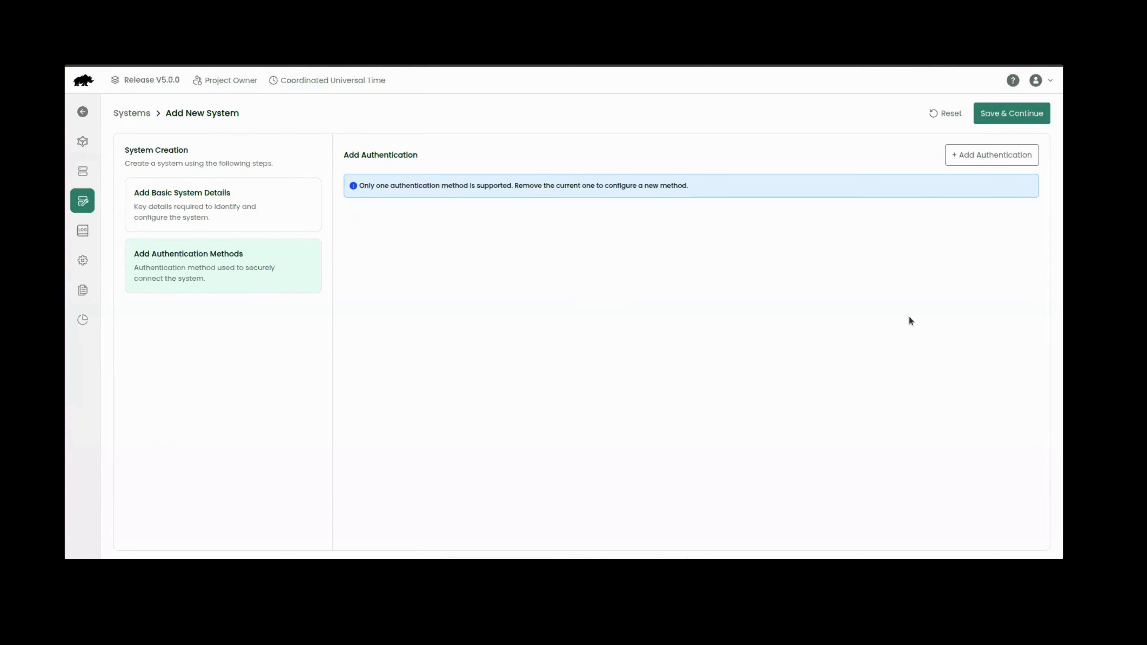
click(953, 161)
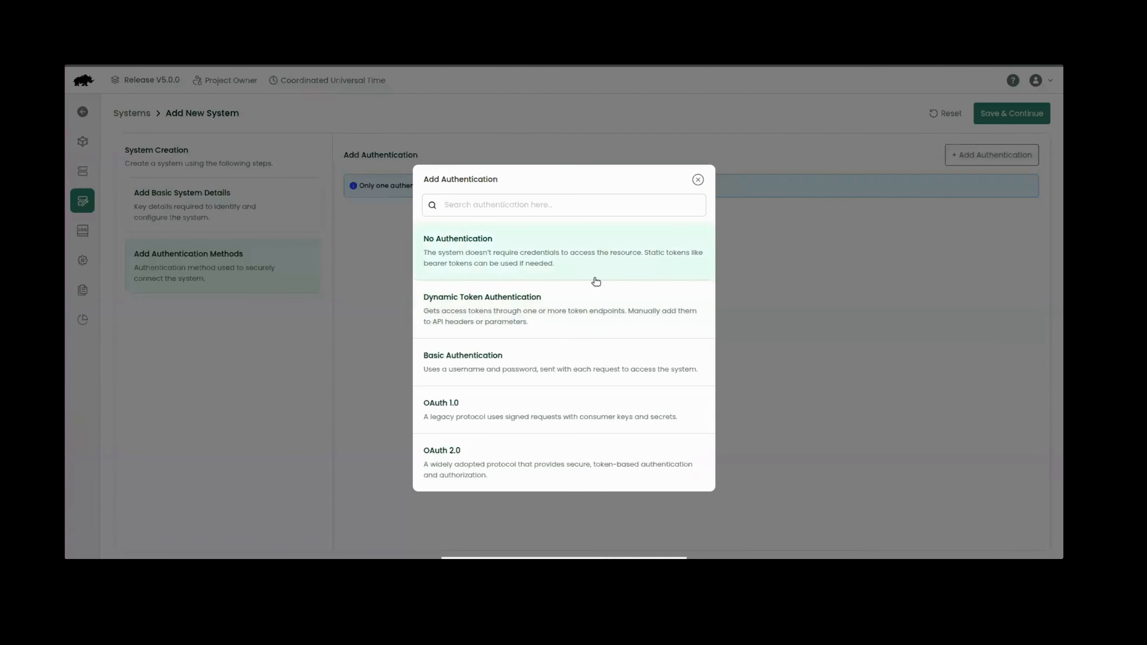